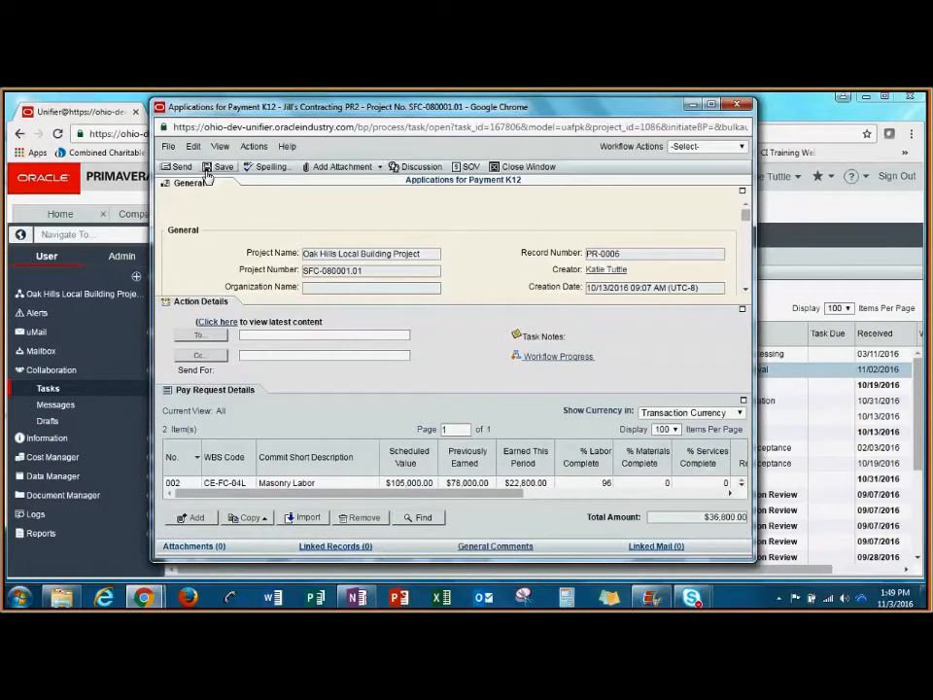
Step: Review the Jill's Contracting PR2 pay application's General information and line items, and send it with the Approve action for Payment Processing
click(213, 195)
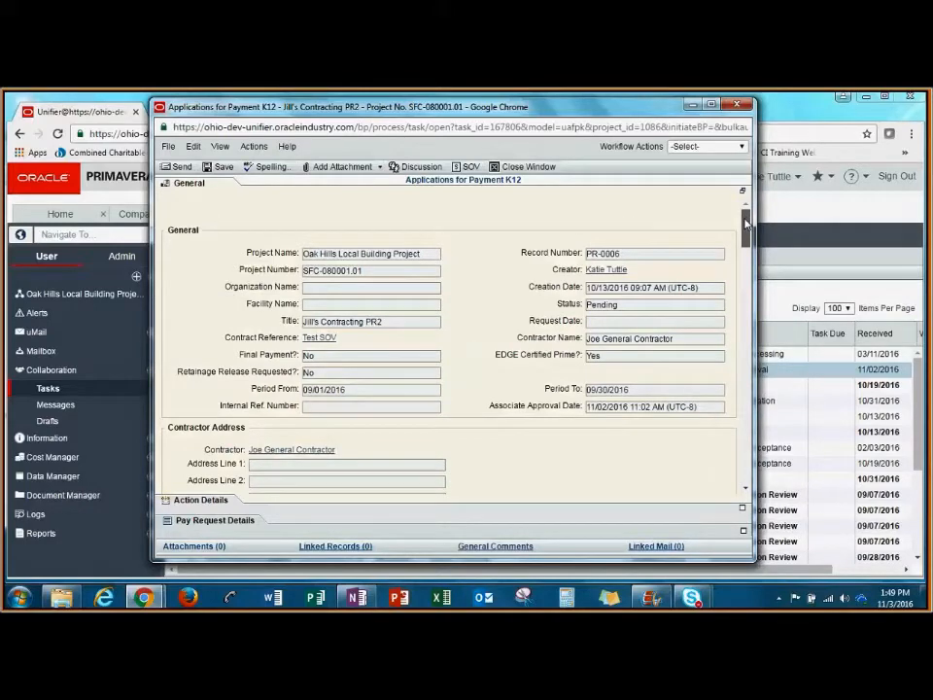
drag(746, 224, 783, 361)
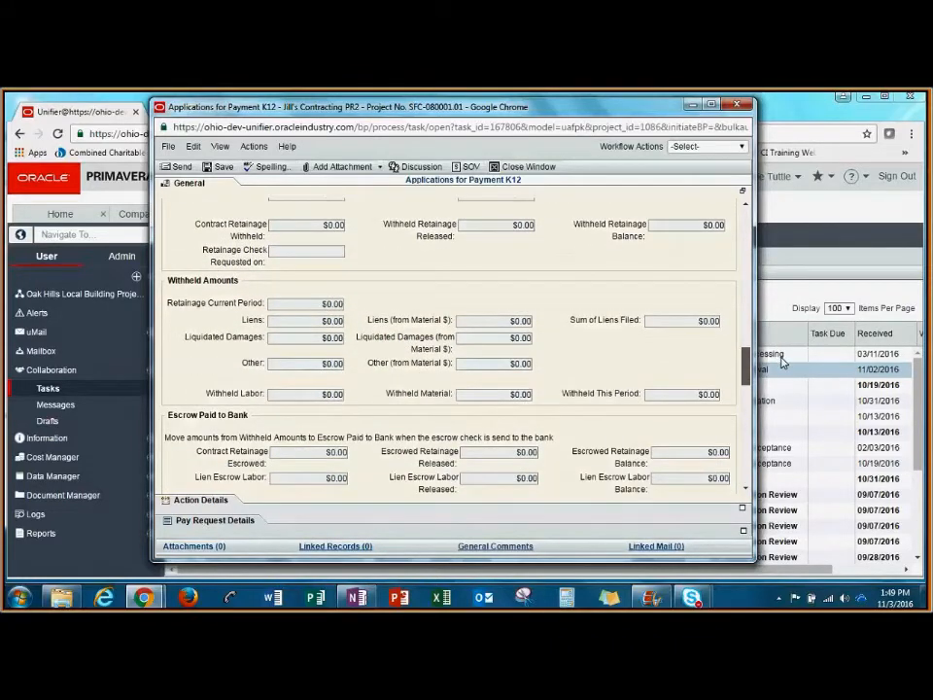
drag(782, 362, 778, 424)
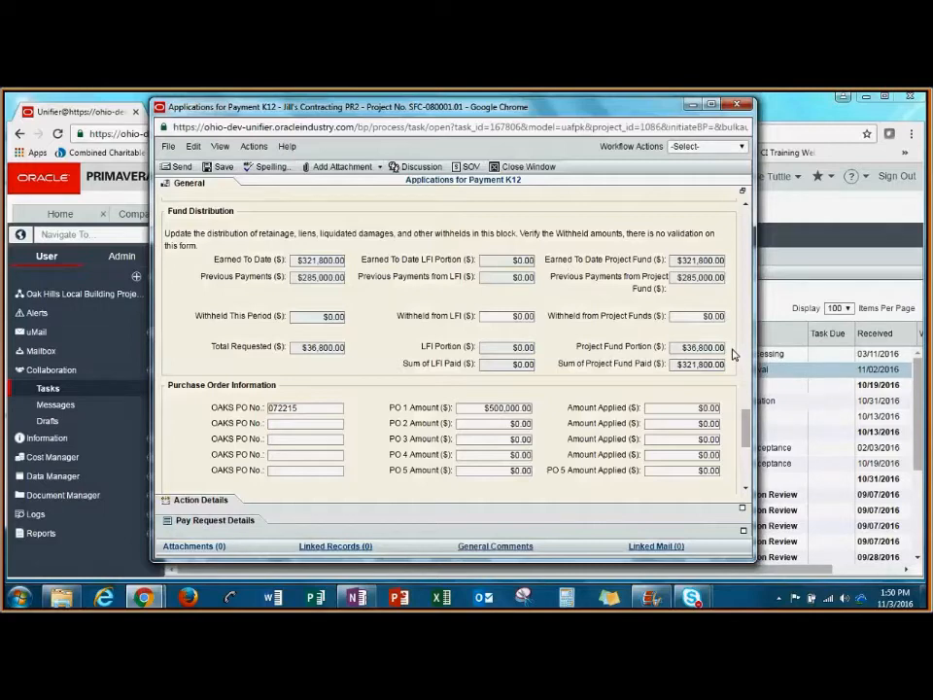
click(215, 520)
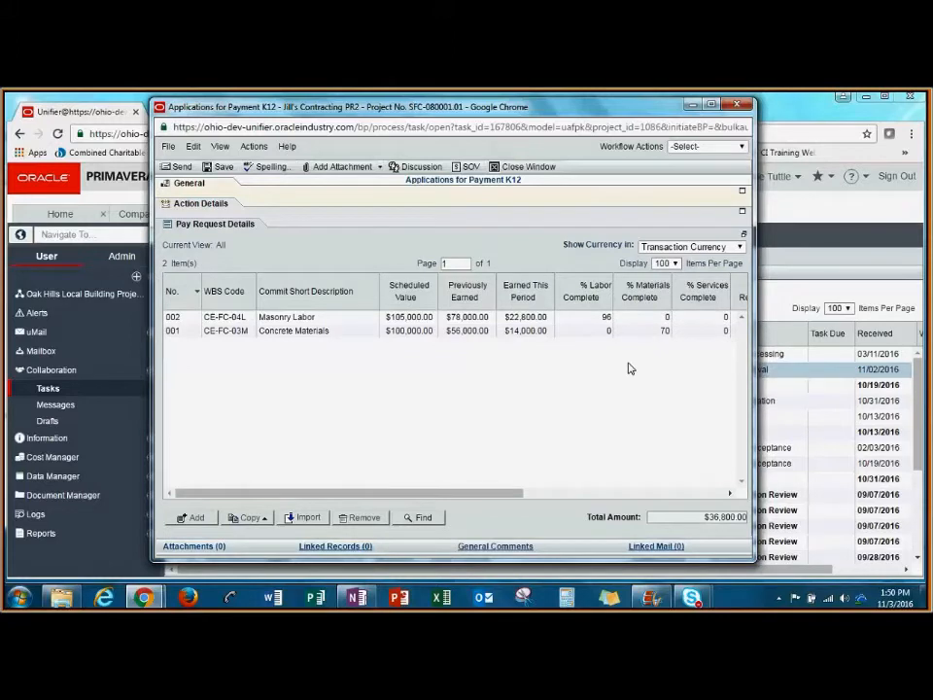
click(200, 203)
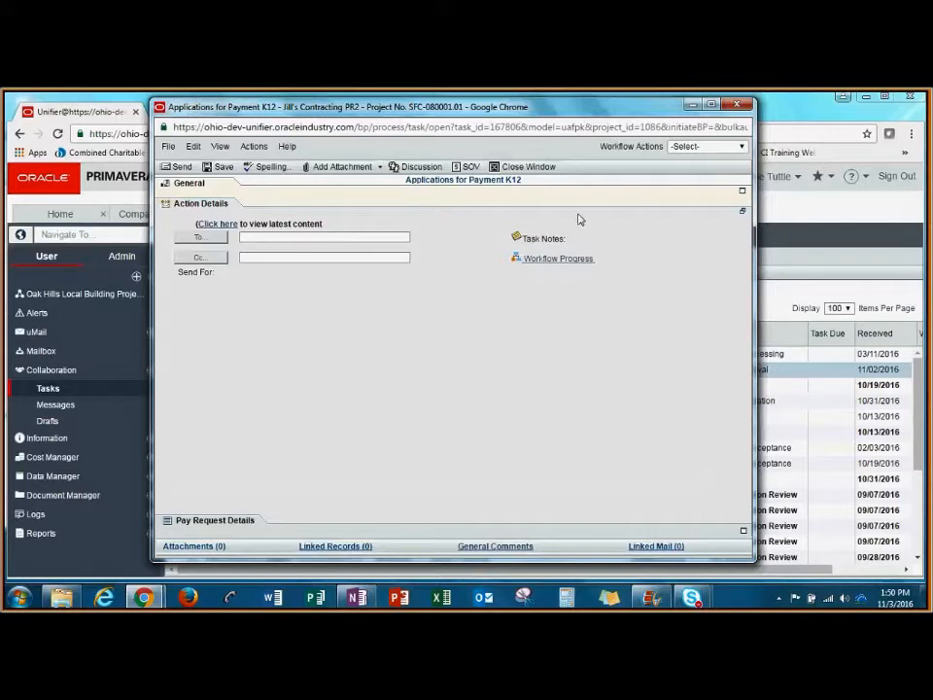
click(717, 147)
click(709, 171)
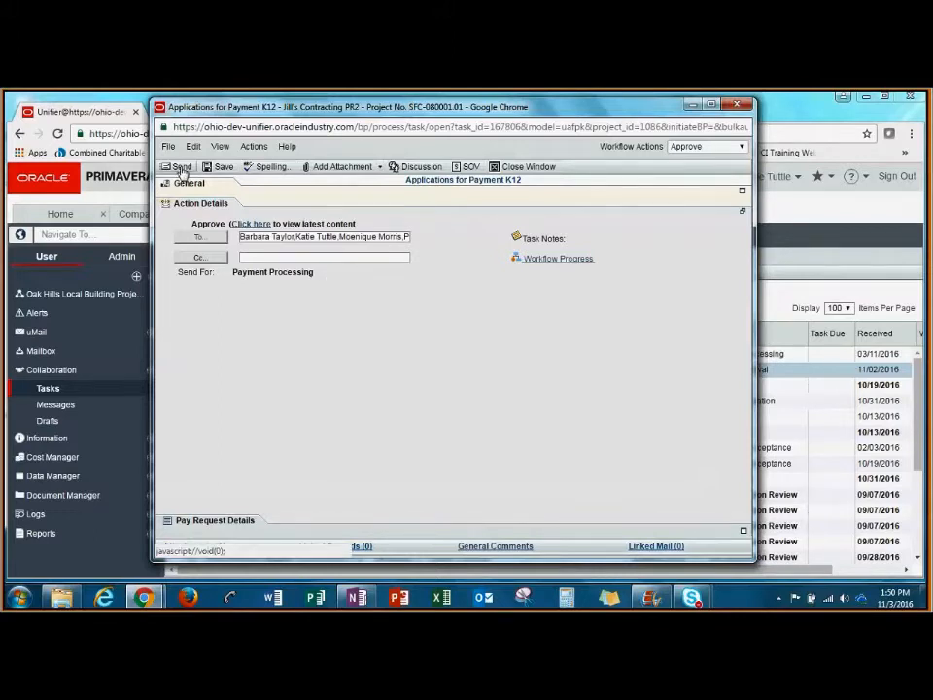
click(180, 167)
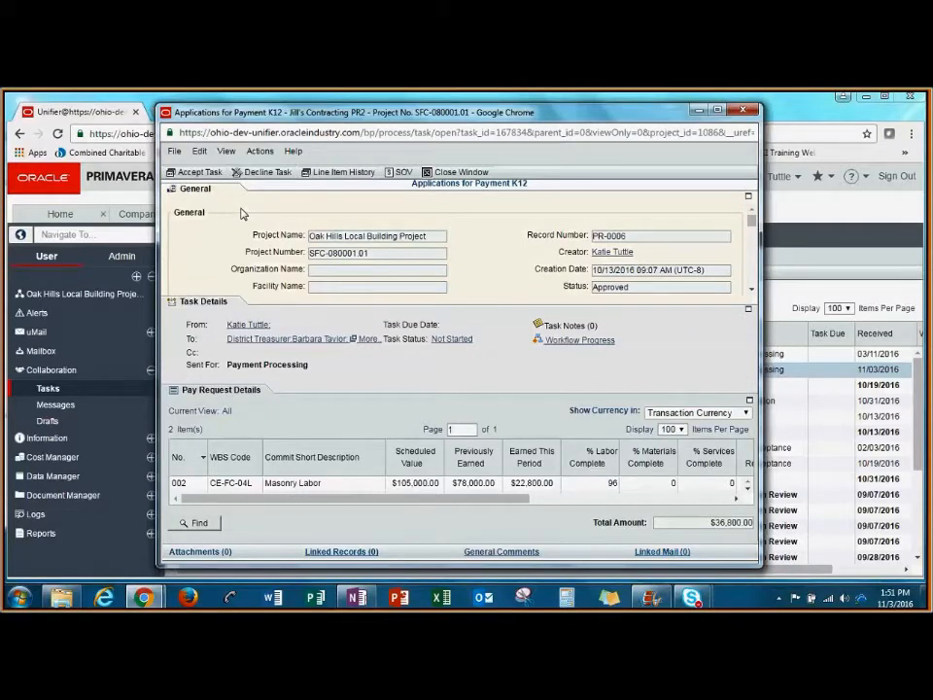
Step: Accept the pay application's Payment Processing task, review the Payment Requested amounts, and save and close the record
click(200, 172)
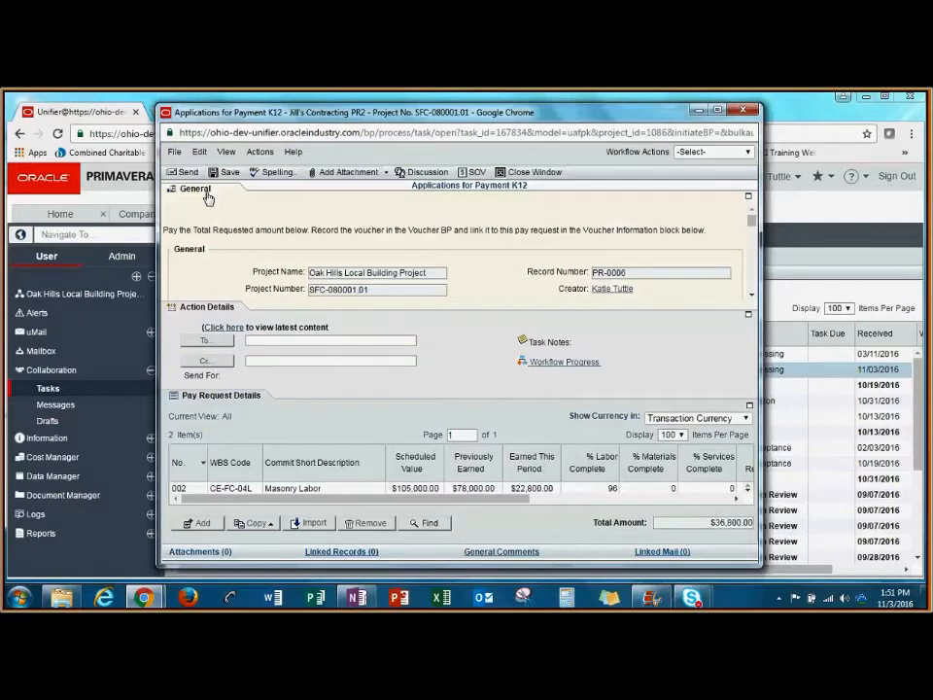
click(206, 193)
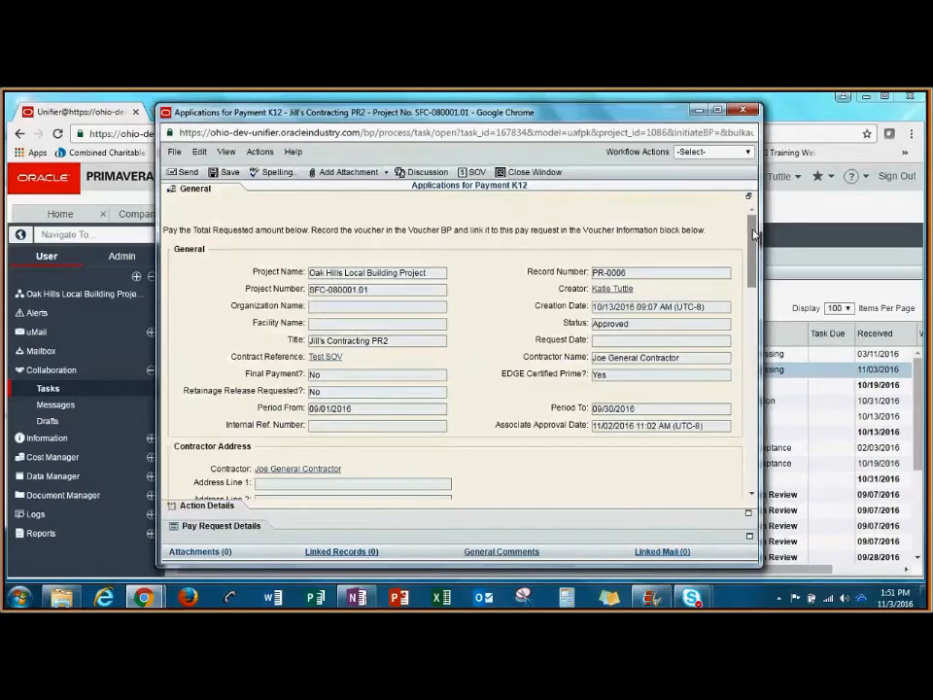
drag(754, 233, 758, 325)
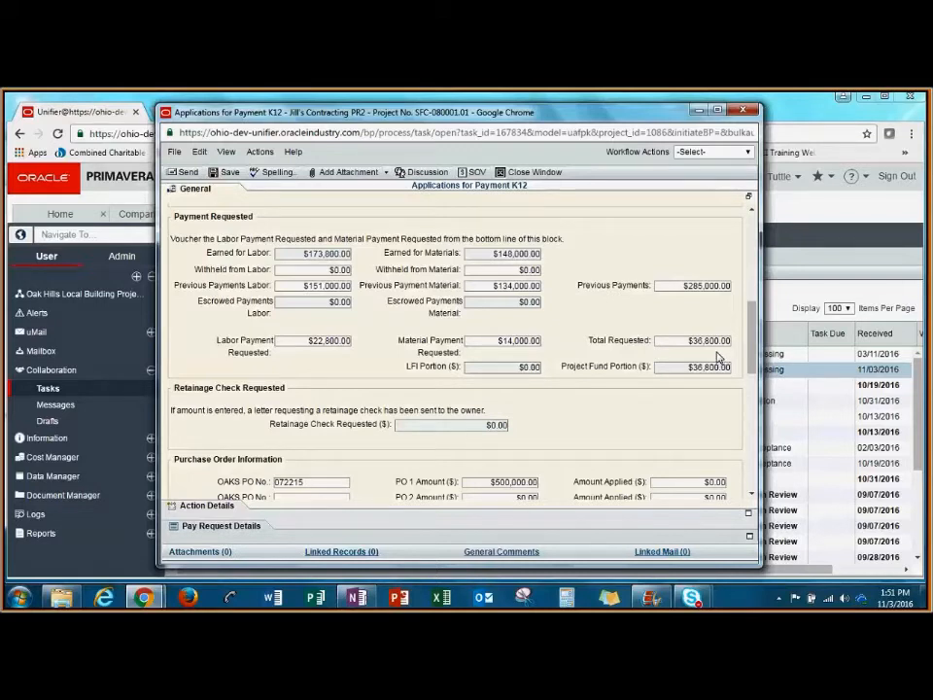
click(226, 173)
click(744, 110)
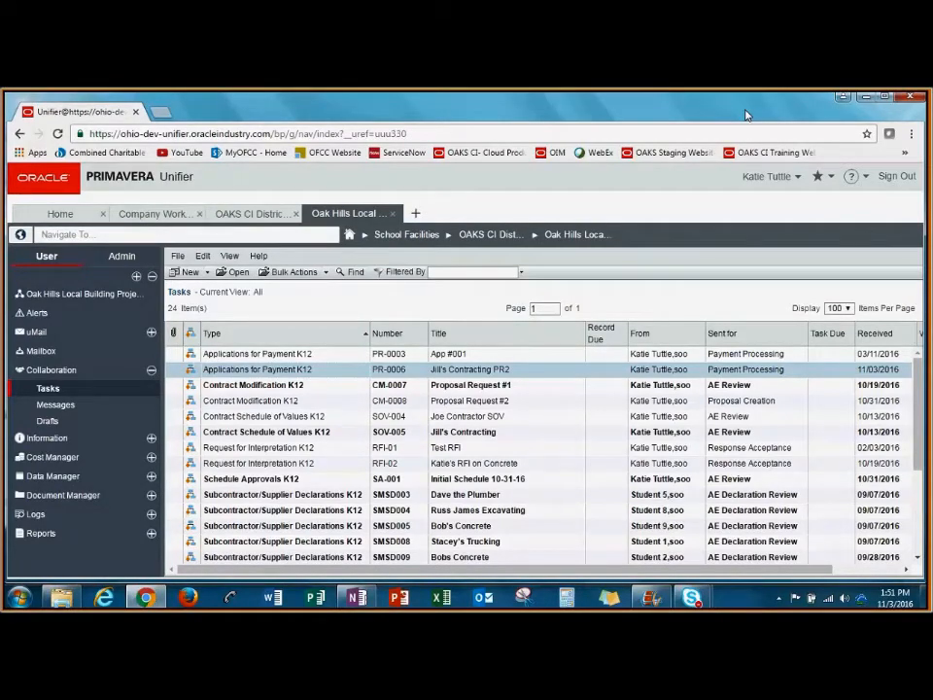
Step: Start a new record in the Vouchers K12 log of the Oak Hills Local Building Project
click(83, 294)
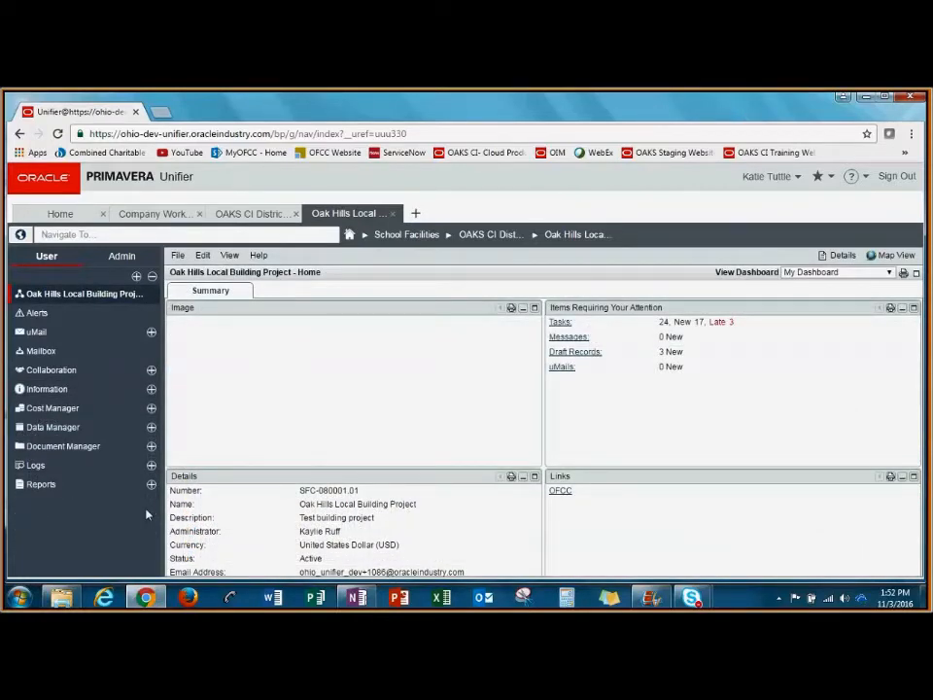
click(151, 465)
scroll(145, 437, down, 5)
scroll(106, 485, down, 4)
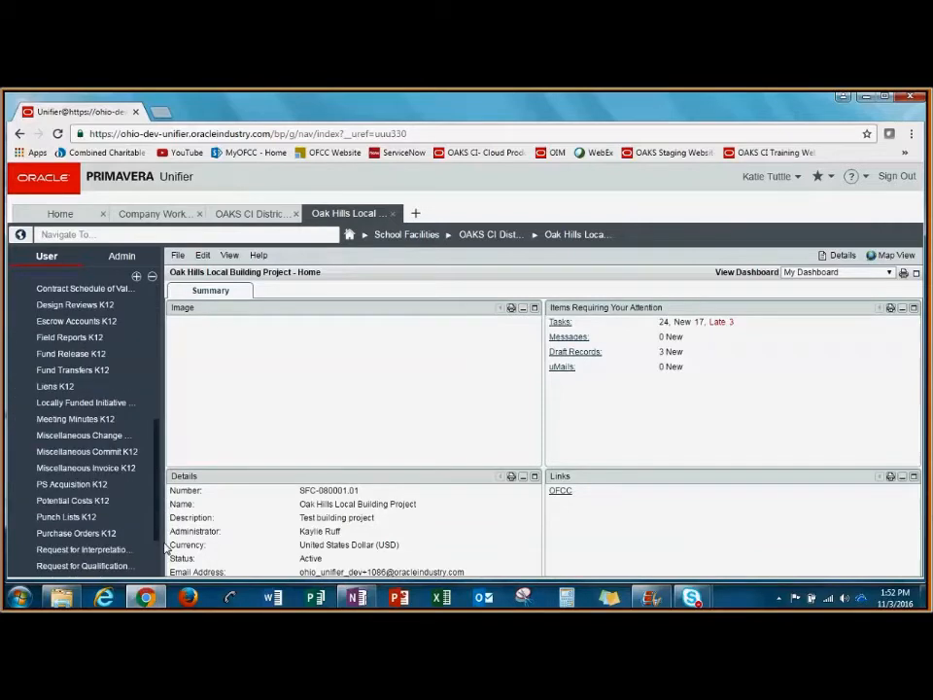
click(100, 551)
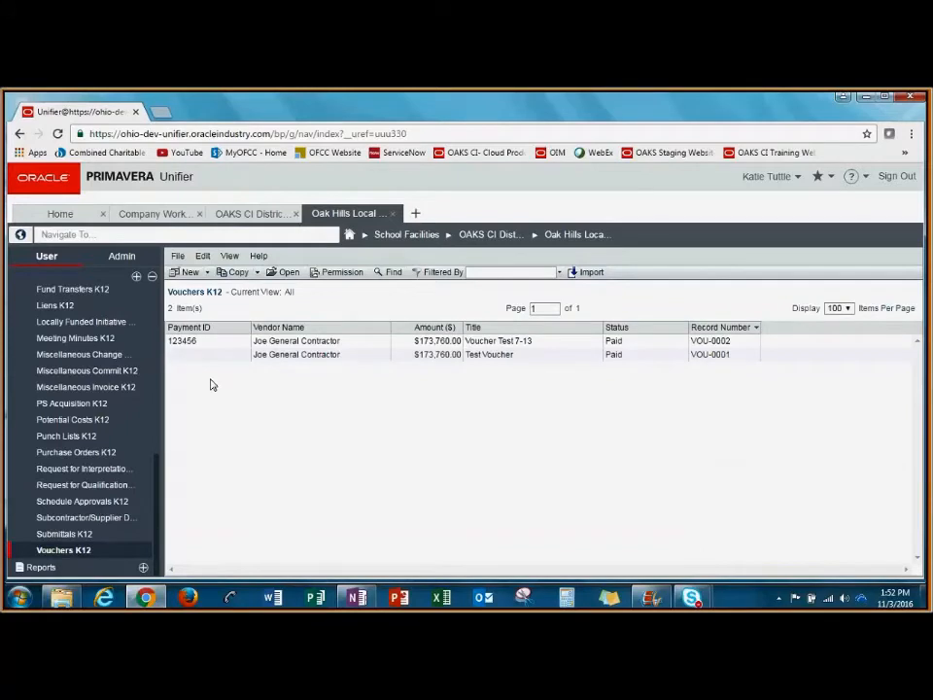
click(191, 273)
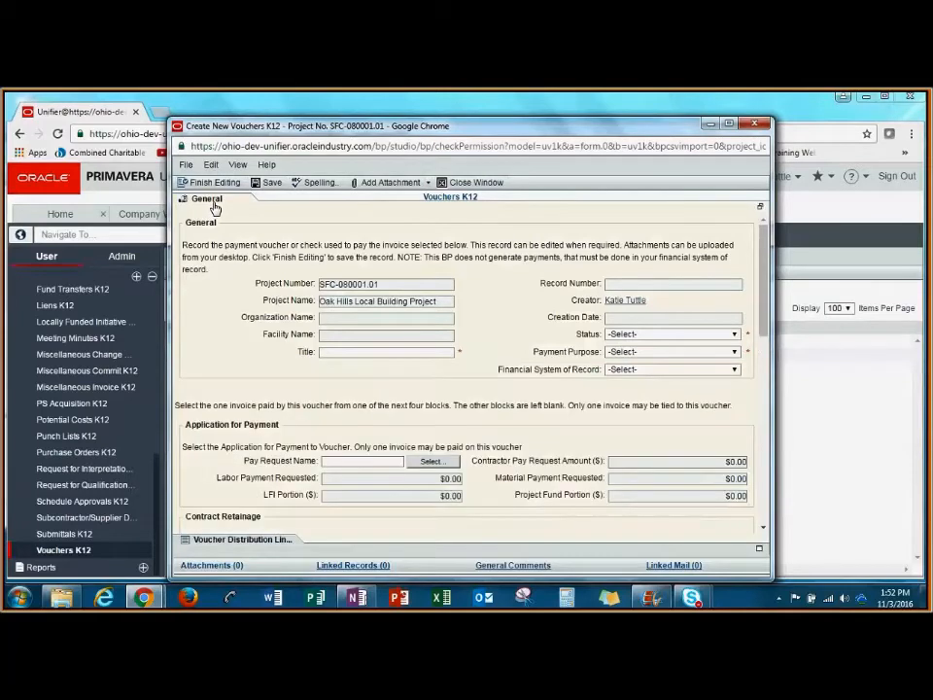
Step: Title the new voucher "Voucher for Pay App #1"
click(402, 353)
text(Vouche)
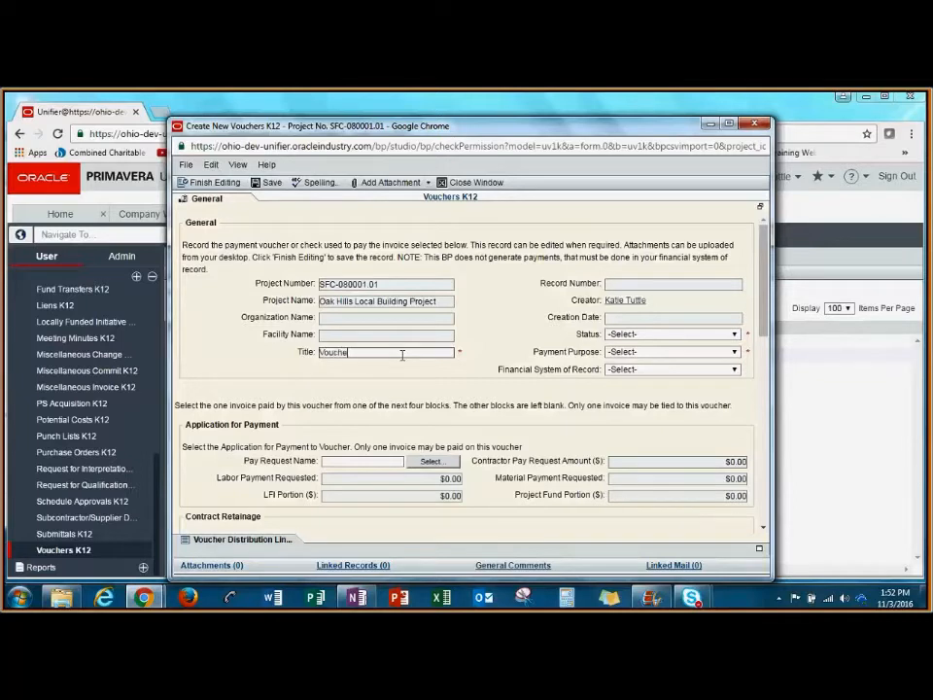
text(r for Pay App #1)
Step: Set the voucher's status to Paid, payment purpose to Application for Payment, and financial system of record to Local
click(736, 337)
click(735, 366)
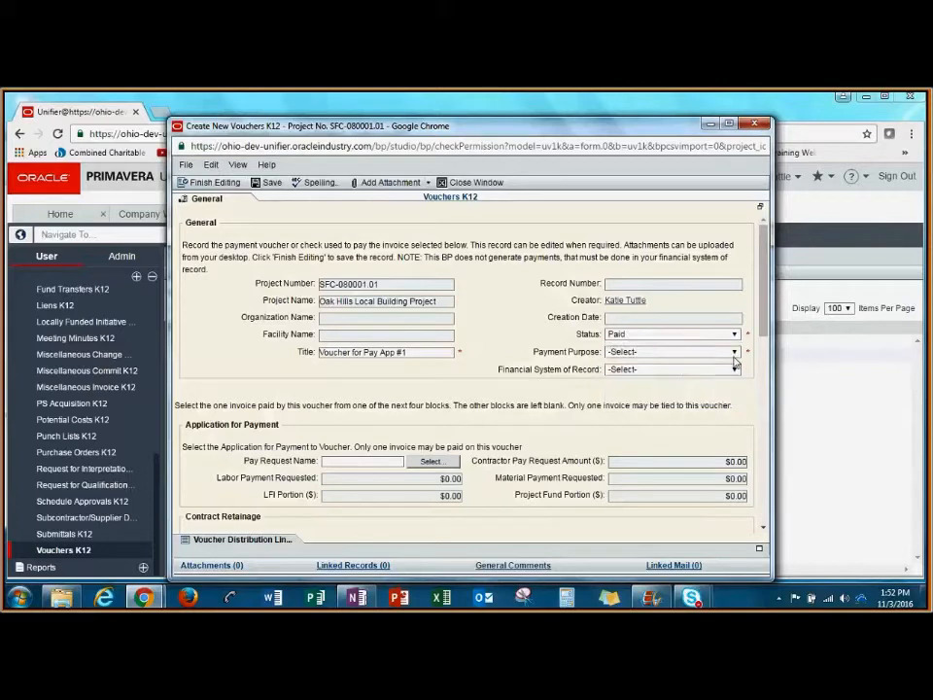
click(733, 352)
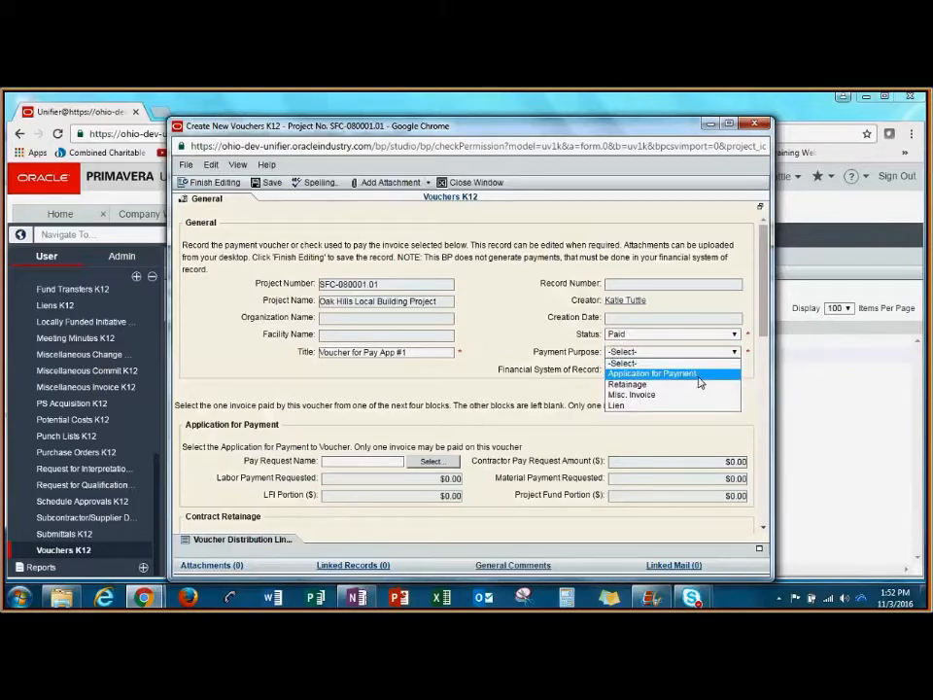
click(697, 374)
click(733, 369)
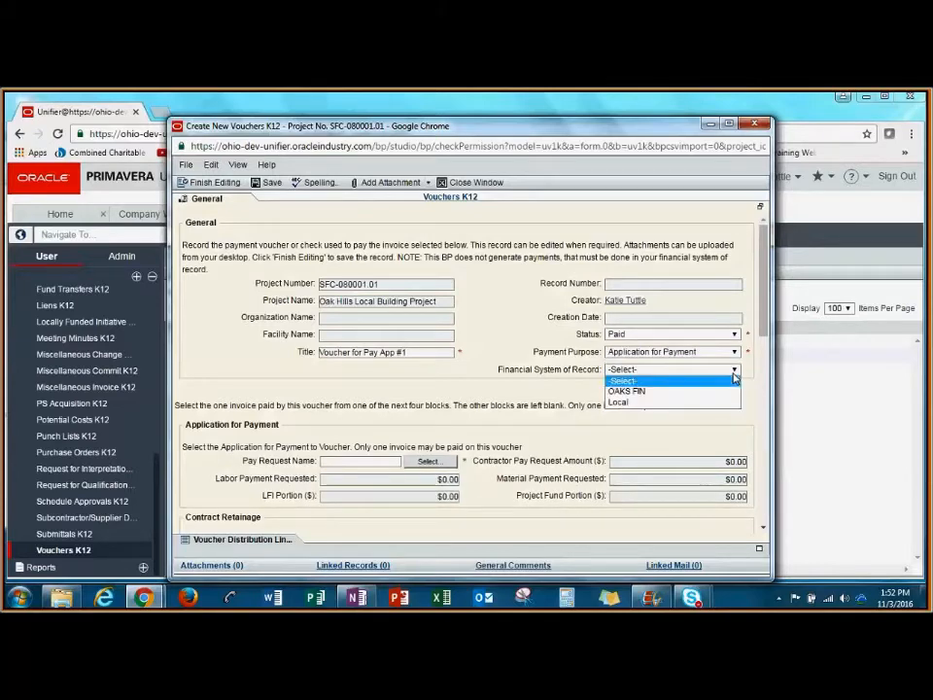
click(680, 400)
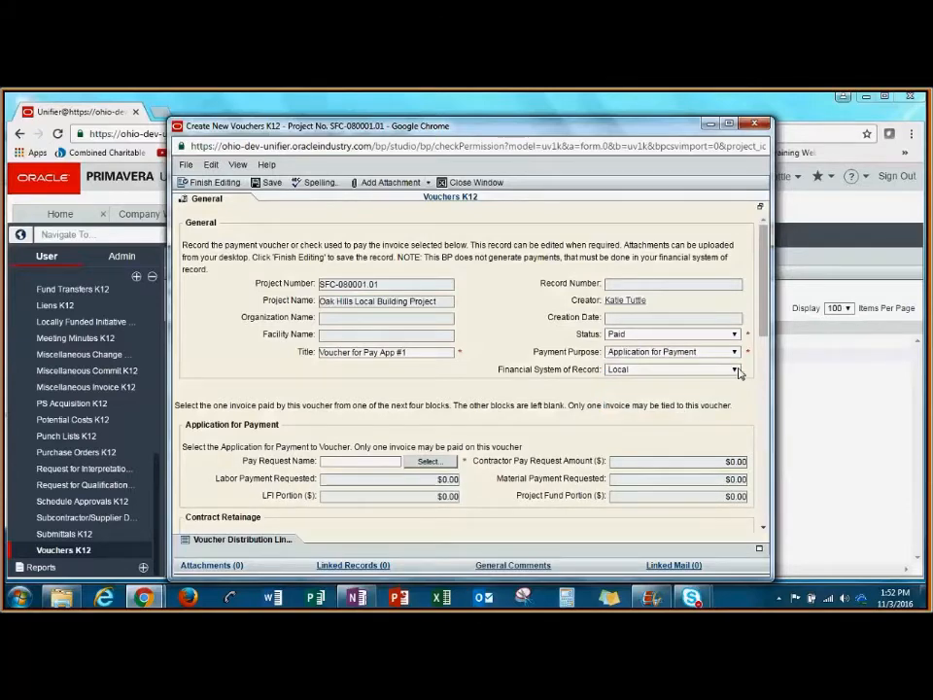
Step: Select Jill's Contracting PR2 as the application for payment covered by the voucher
drag(765, 231, 765, 302)
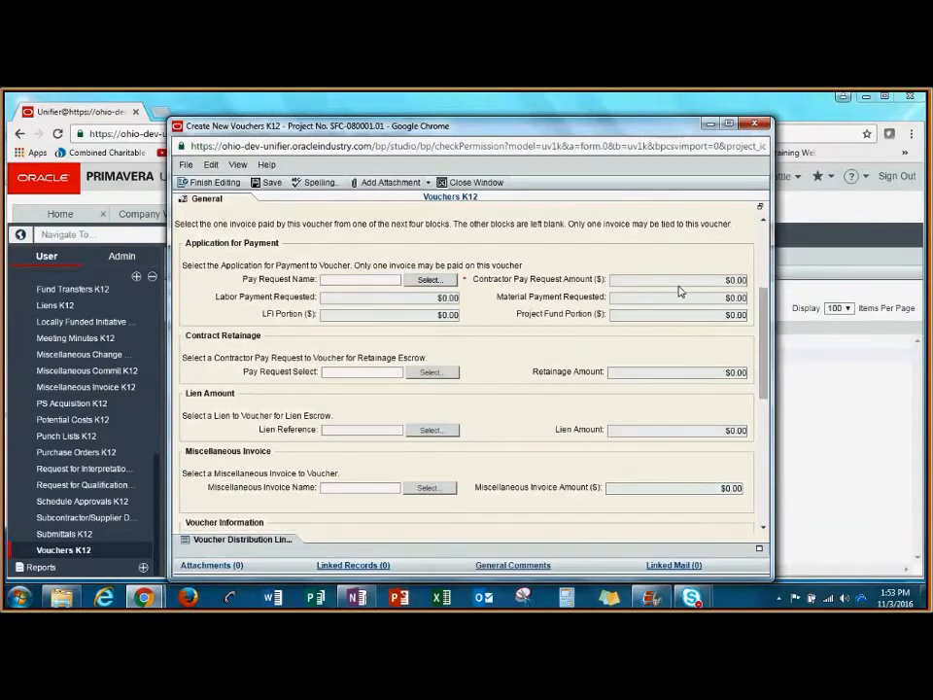
click(431, 280)
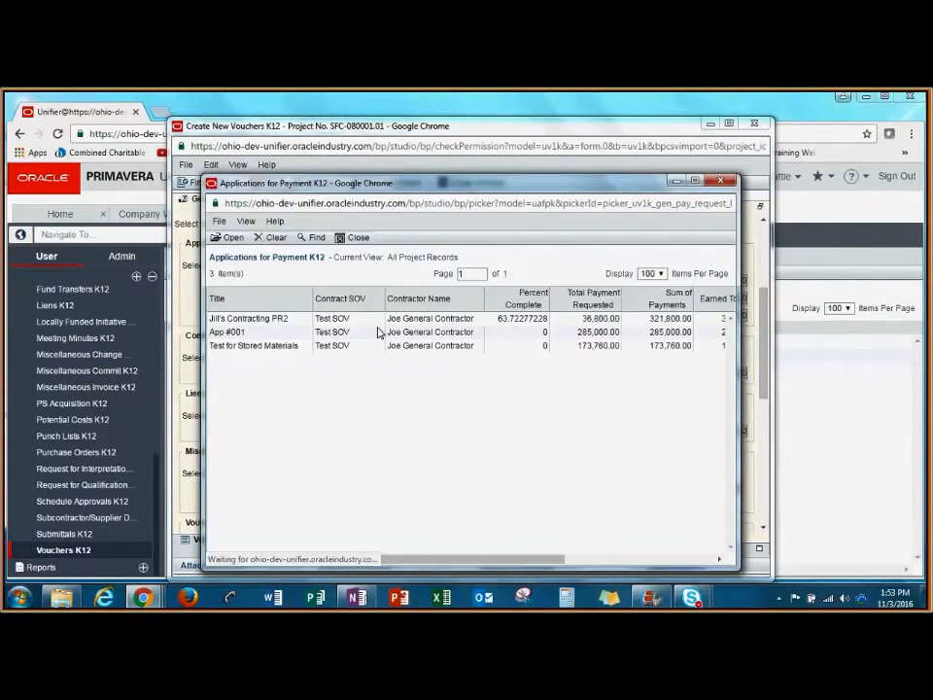
click(302, 319)
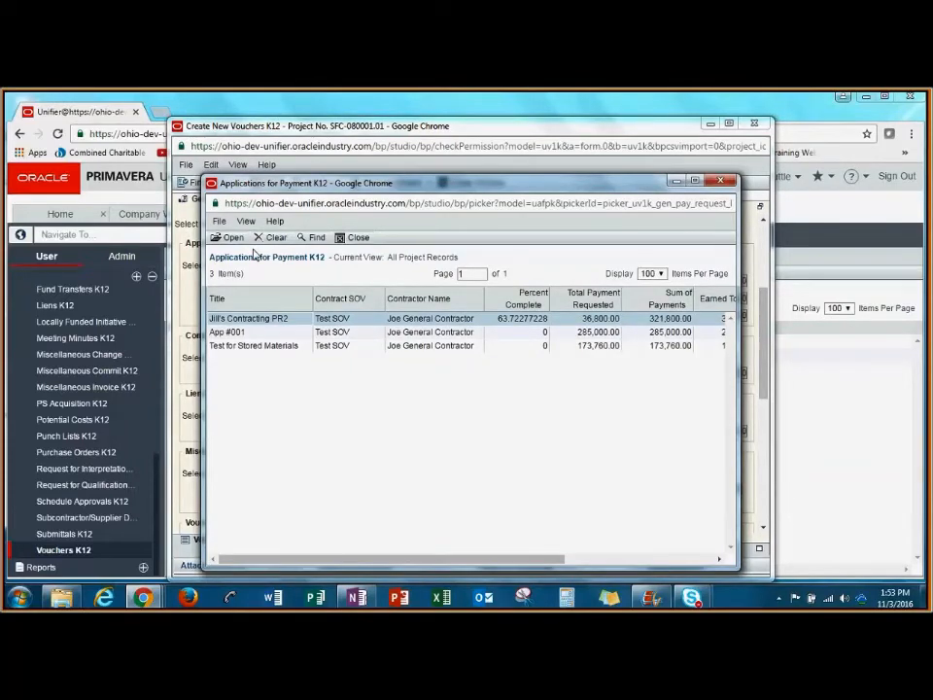
click(230, 237)
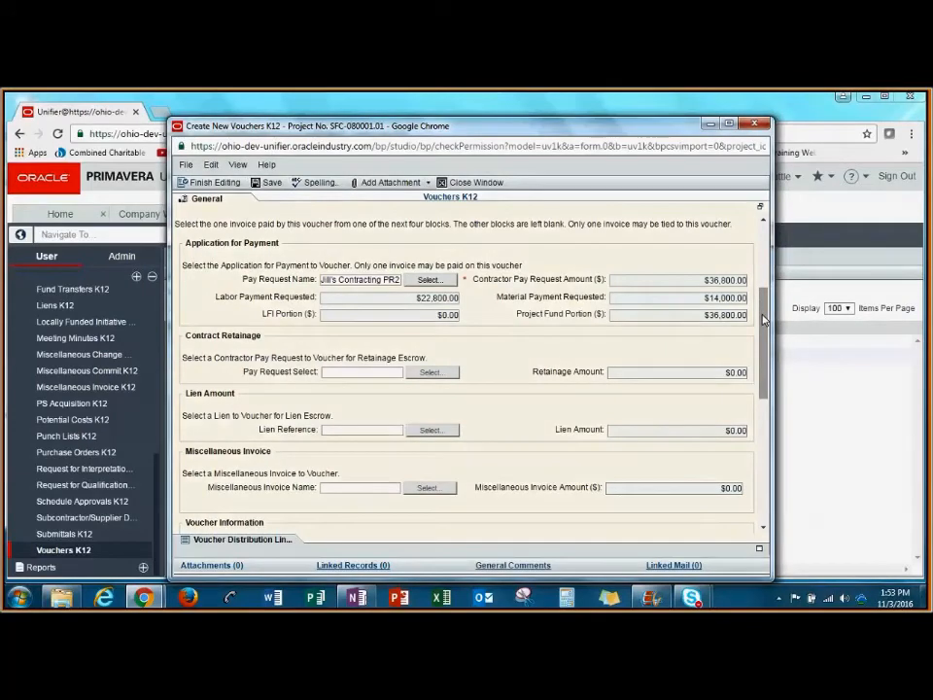
Step: Enter 45678 as the payment ID and 11/03/2016 as the payment date in the confirmed financial system data
drag(764, 320, 777, 456)
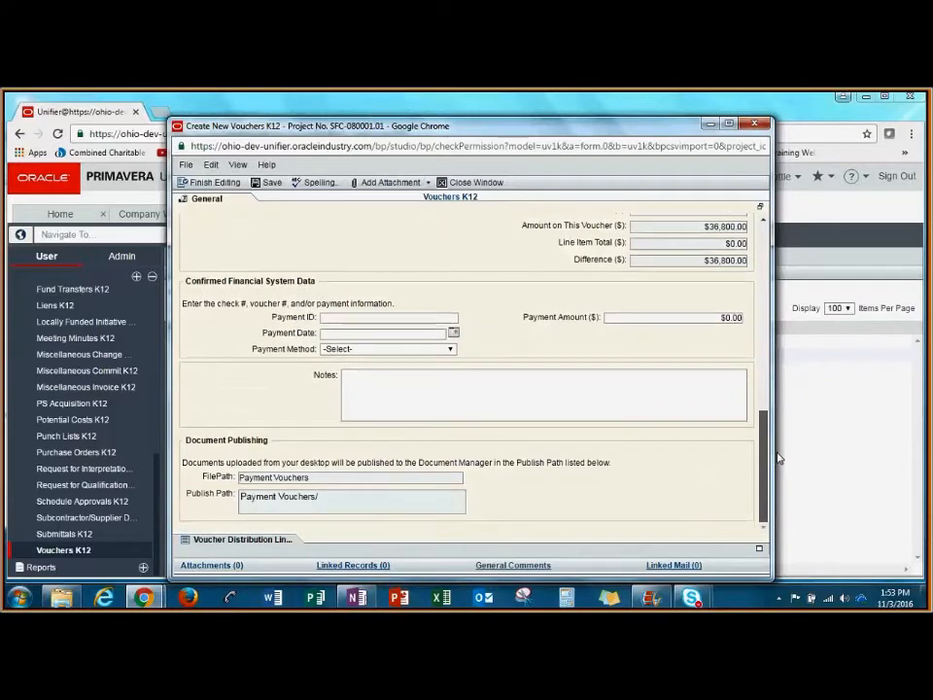
click(330, 317)
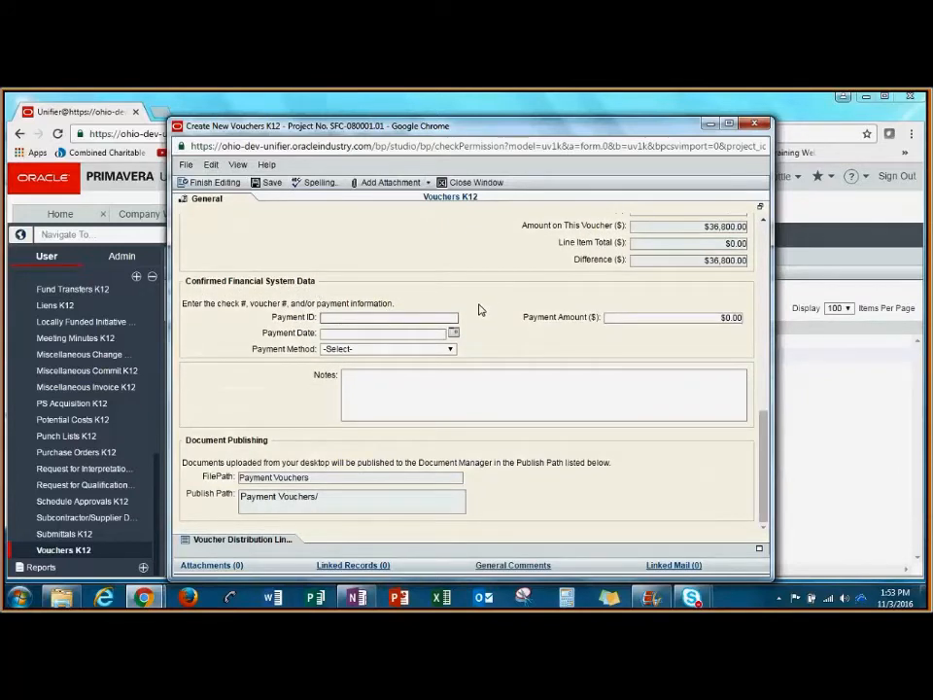
text(45678)
click(453, 332)
click(364, 476)
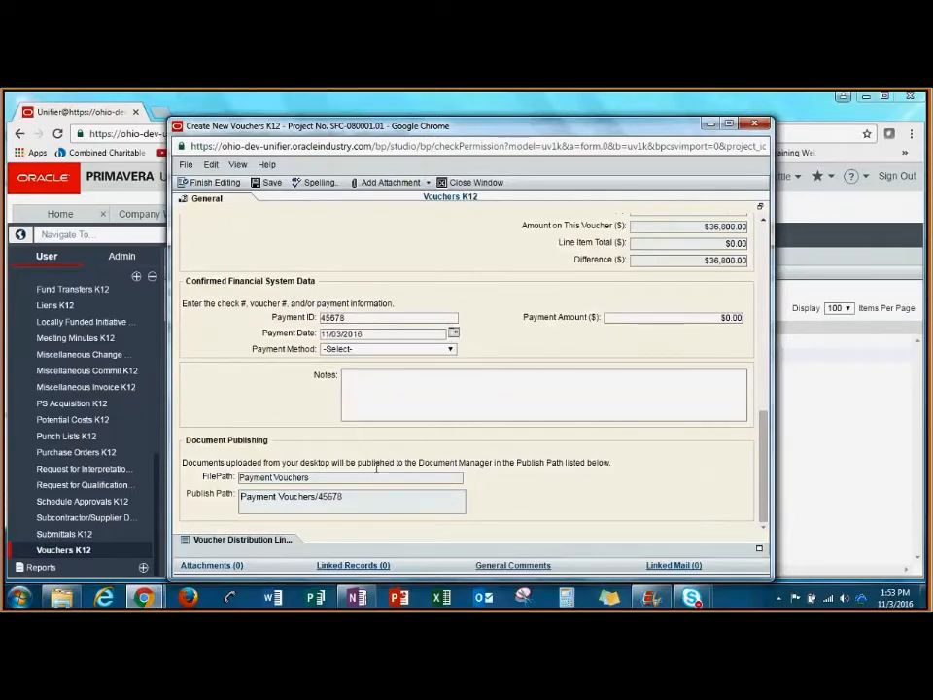
Step: Set the voucher's payment method to Check/Warrant and the payment amount to $36,800.00
click(434, 349)
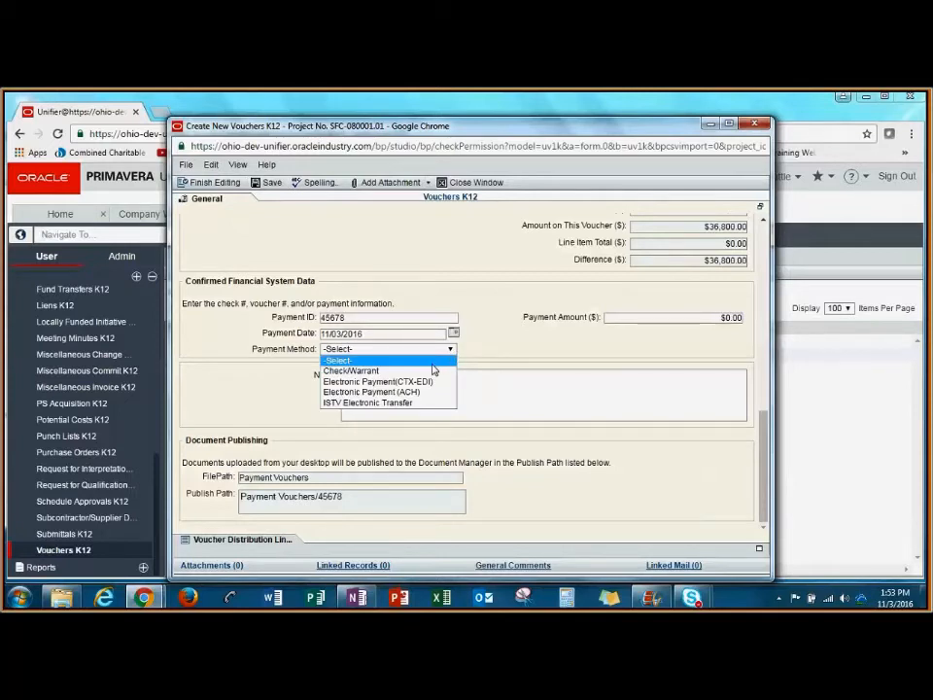
click(434, 370)
click(734, 317)
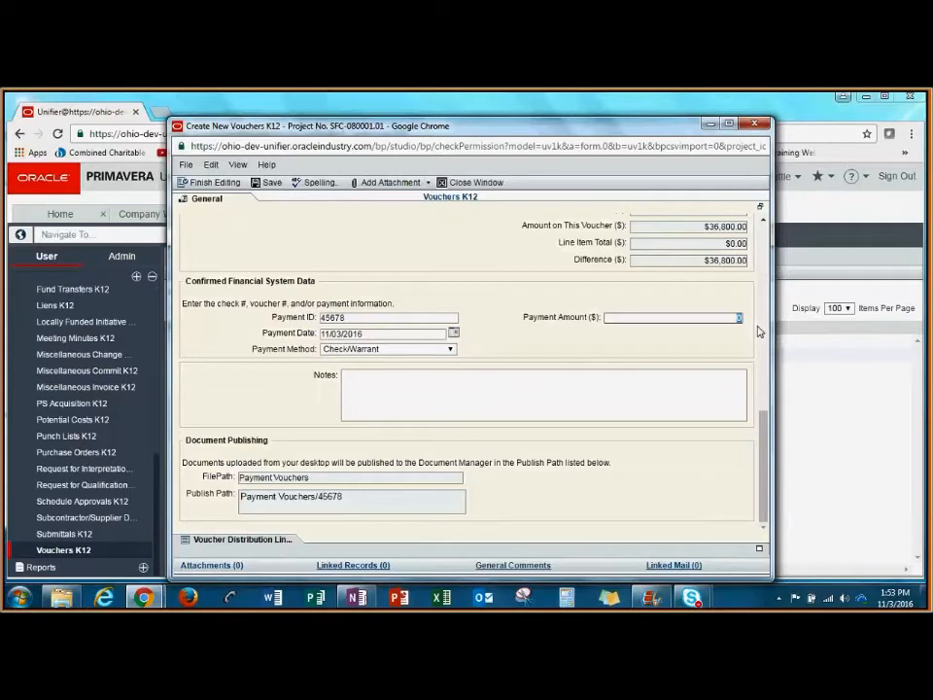
text(36800)
key(Tab)
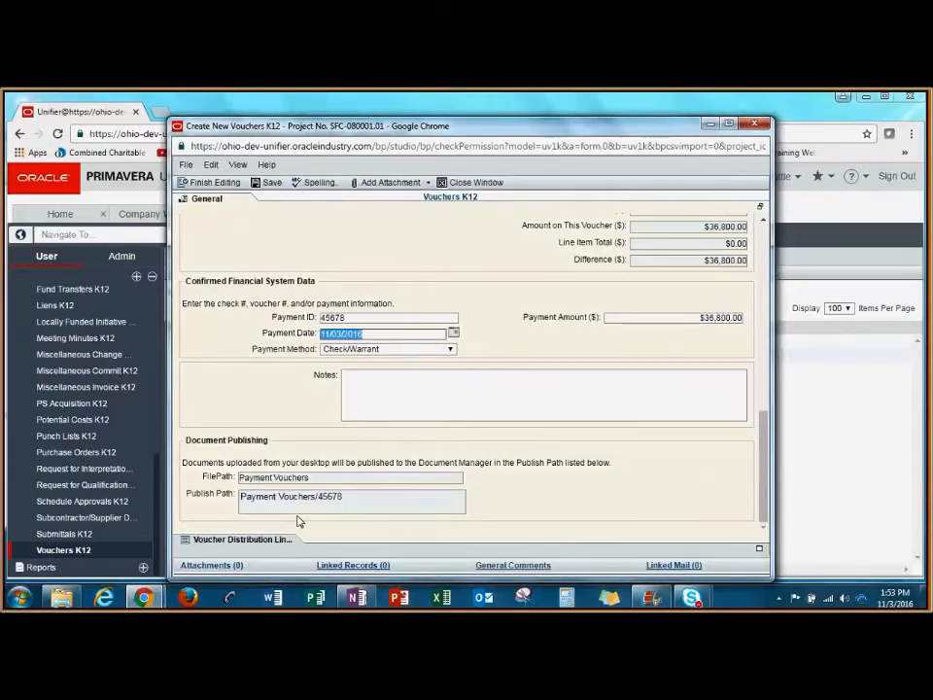
Step: Start a new voucher distribution line item and assign it the fund code OCI-Other-TestFund-0-OCI-1
click(272, 540)
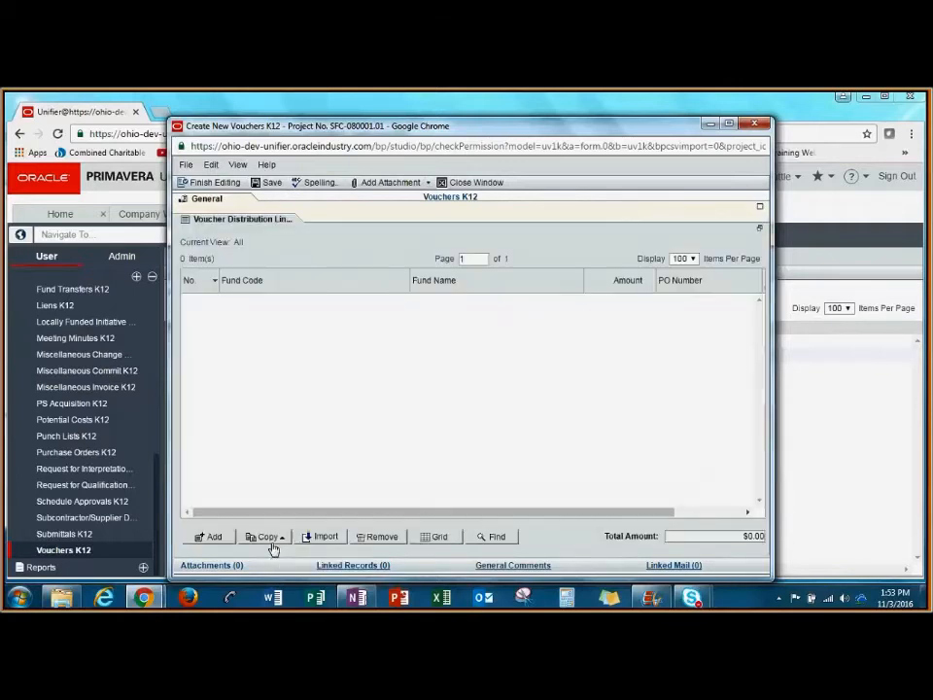
click(214, 536)
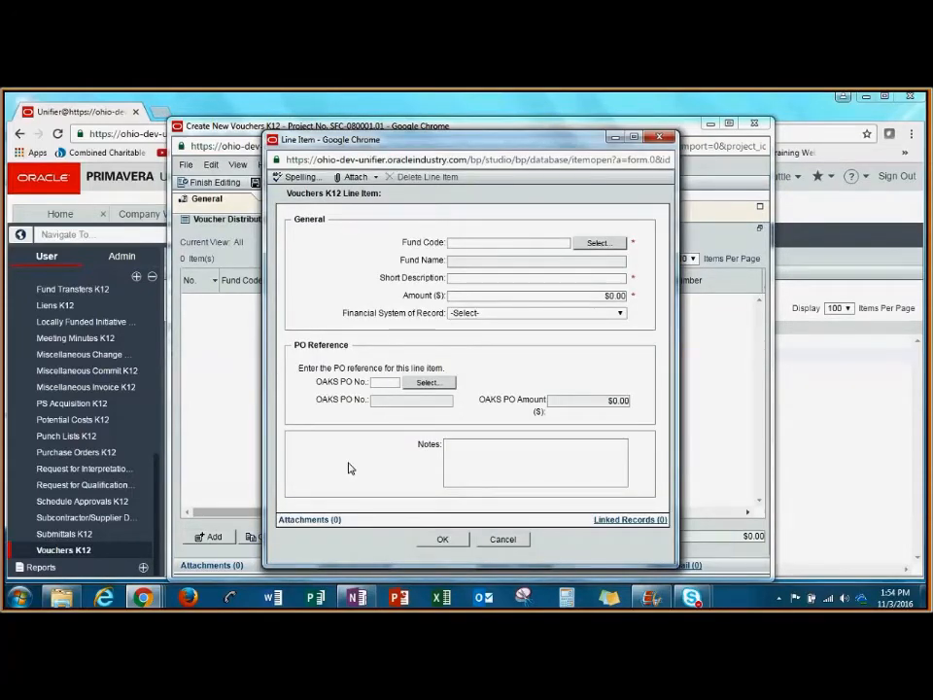
click(598, 243)
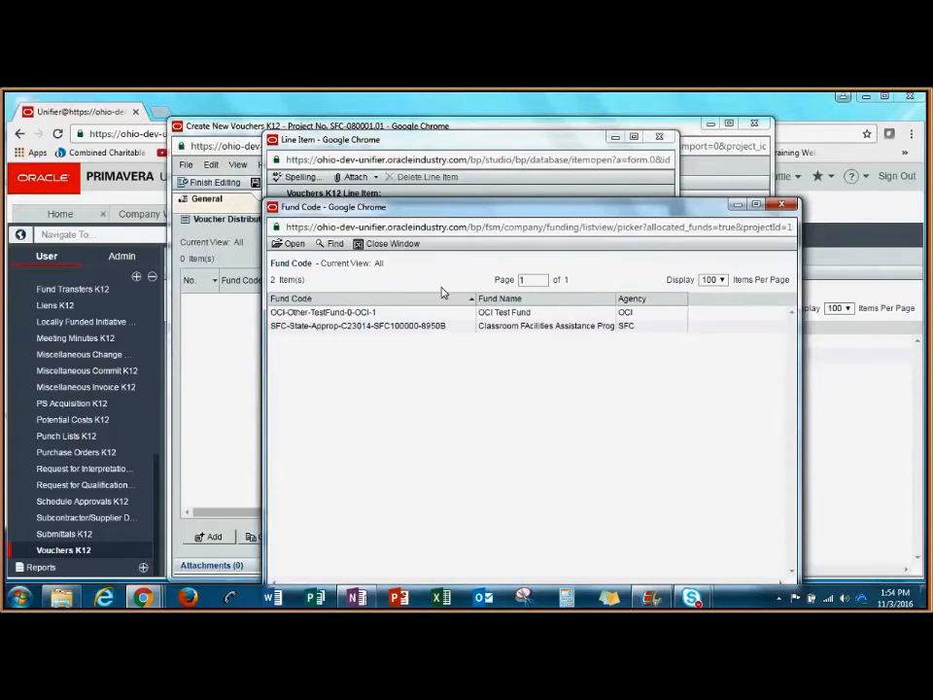
click(406, 314)
click(303, 244)
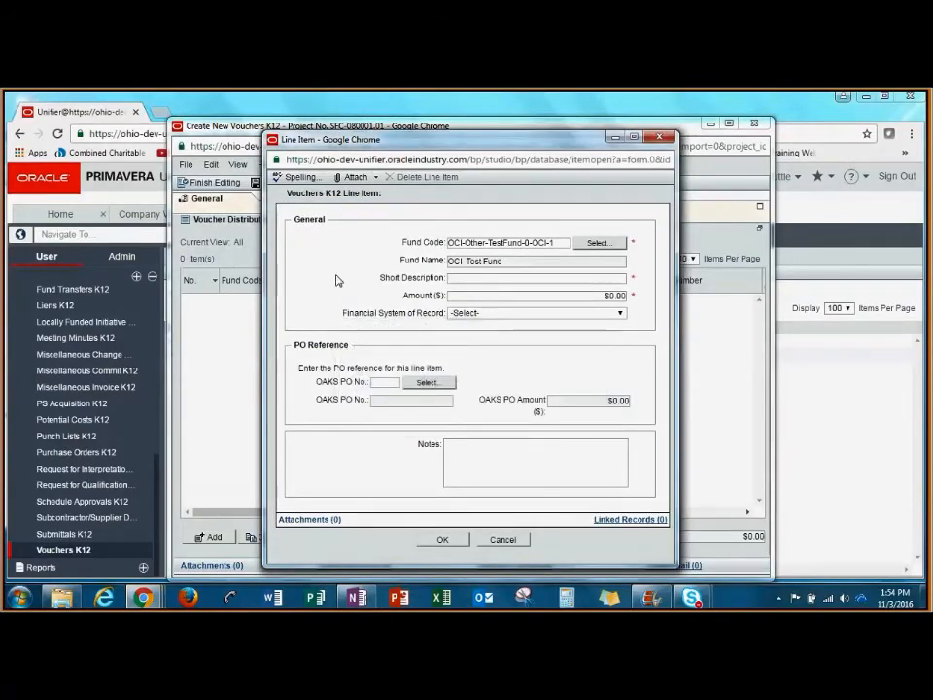
Step: Fill in the line item with short description Test Fund, amount $36,800.00 and Local as the financial system of record
click(533, 281)
text(Test Fund)
key(Tab)
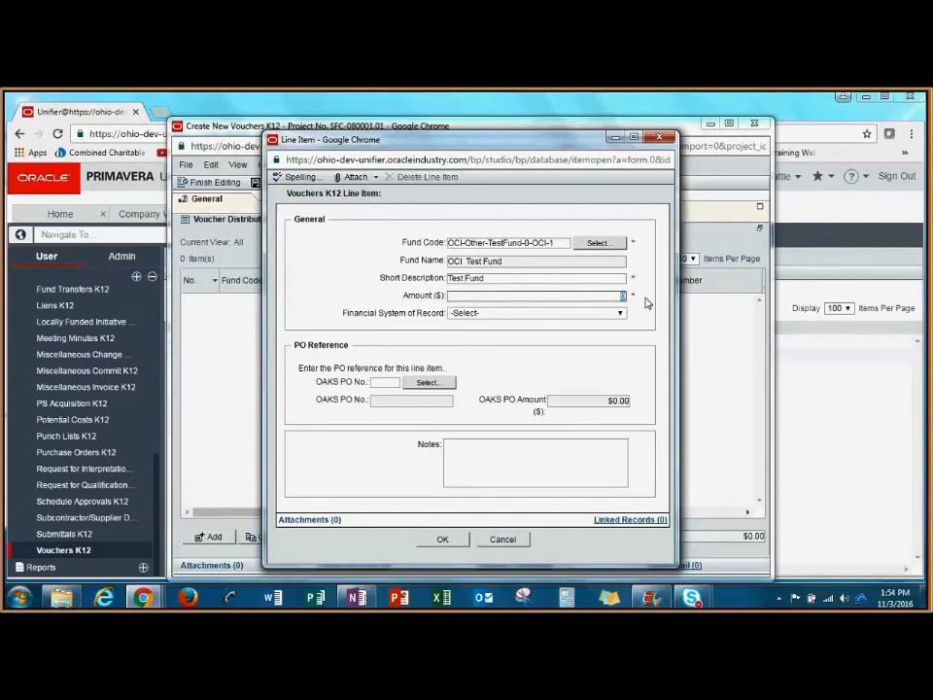
text(36,800)
click(663, 297)
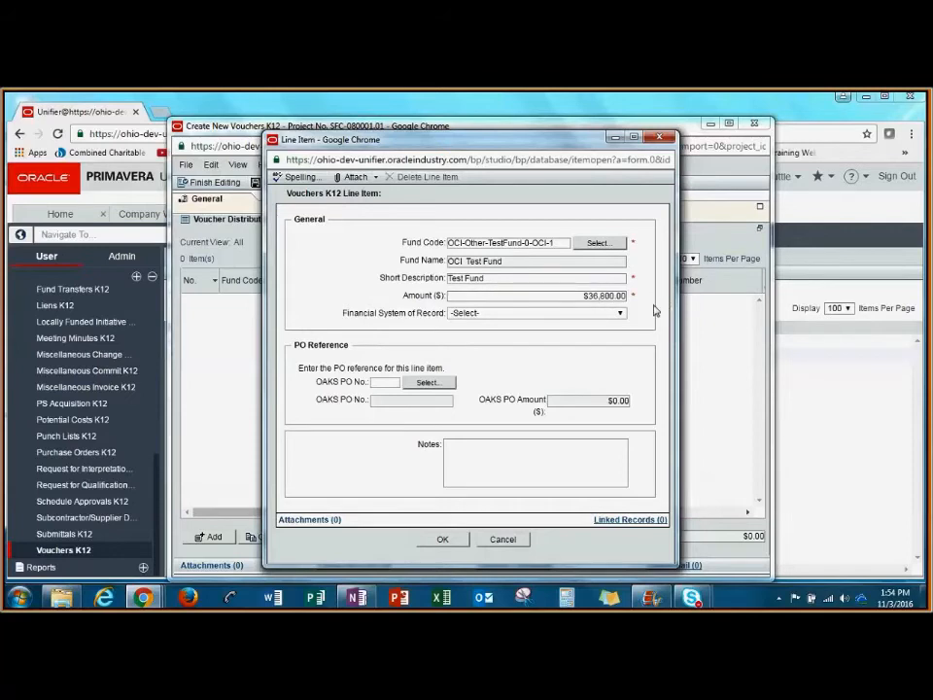
click(618, 312)
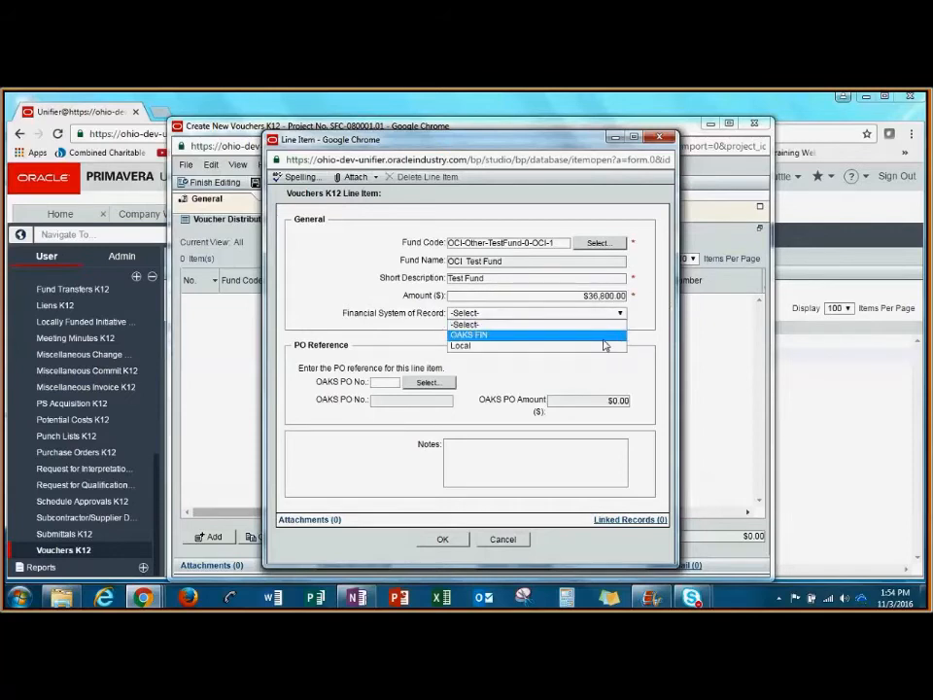
click(603, 345)
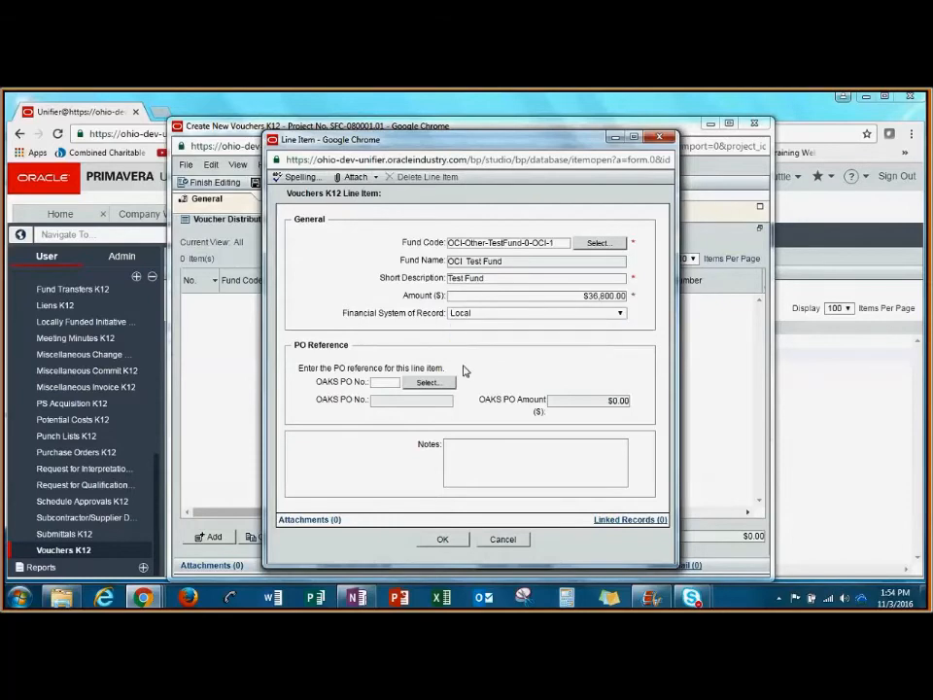
Step: Reference the Purchase Order- AE record as the line item's OAKS PO and save the line item
click(426, 381)
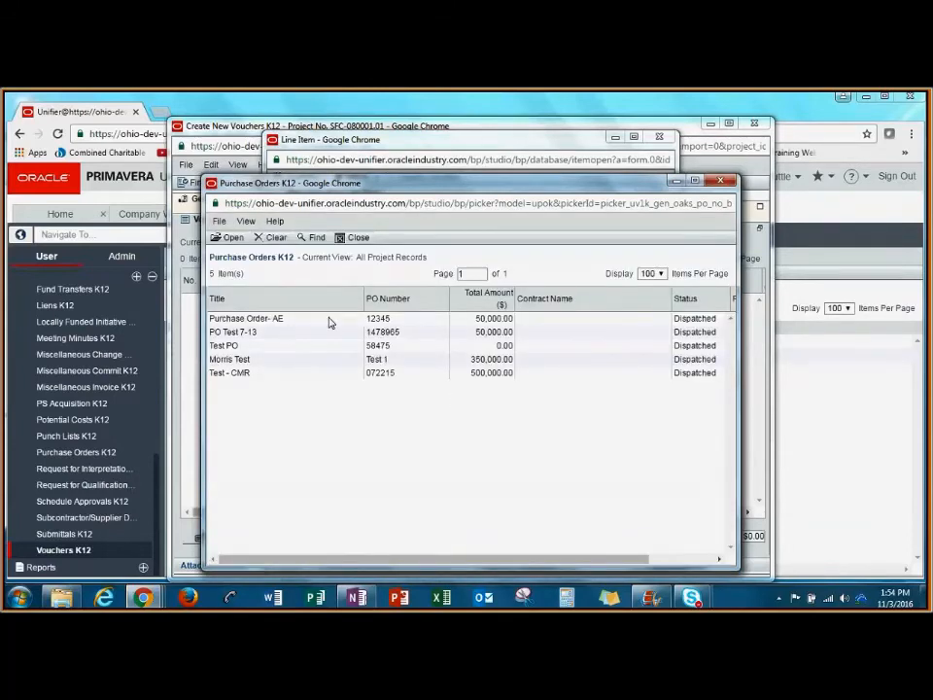
click(330, 319)
click(229, 238)
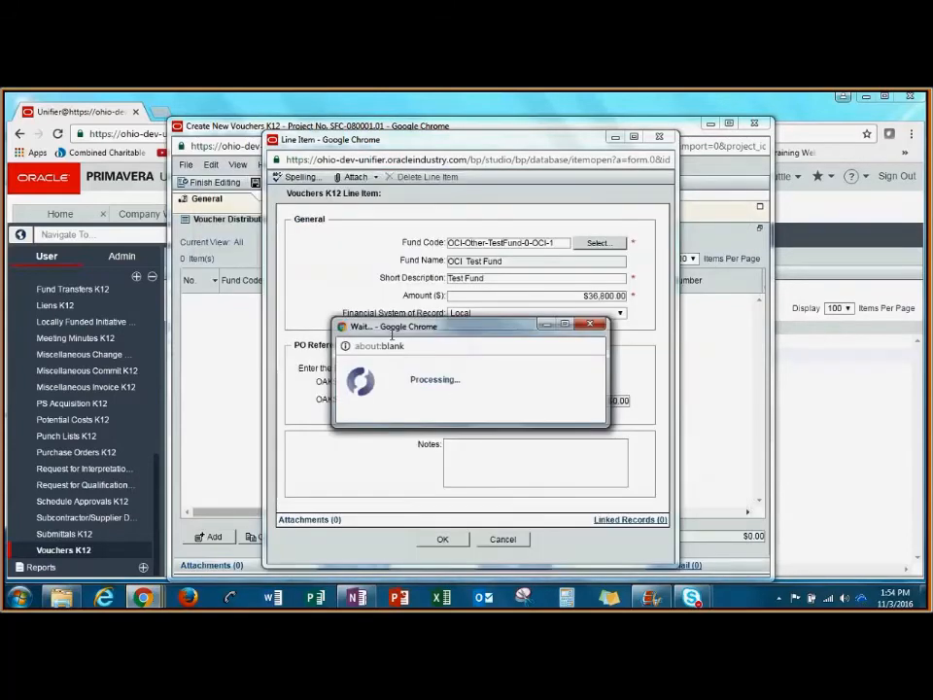
click(446, 539)
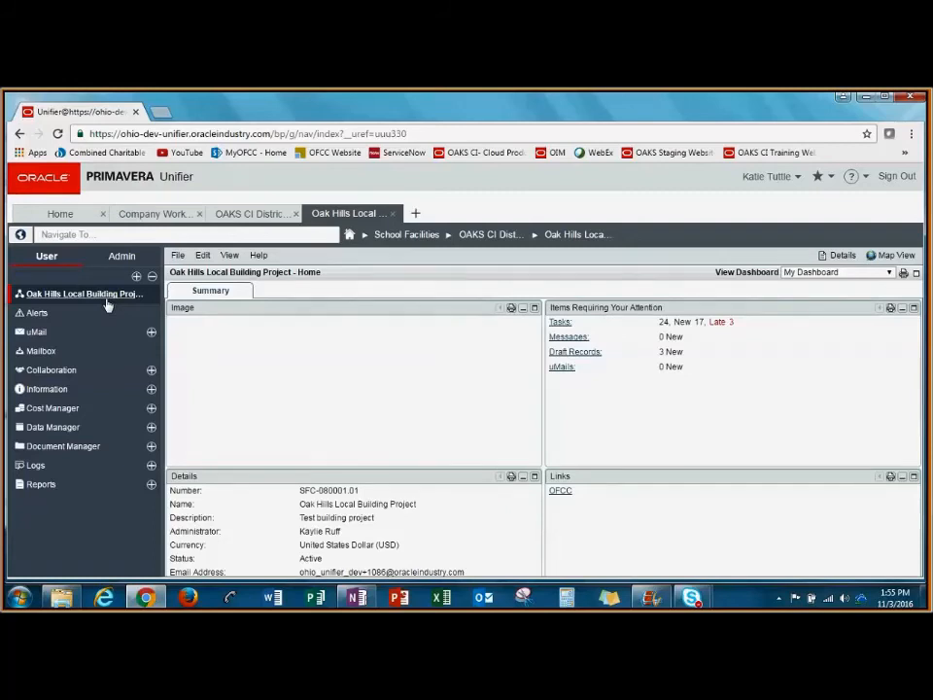
Step: Open the Jill's Contracting PR2 application for payment from the project's task list
click(109, 372)
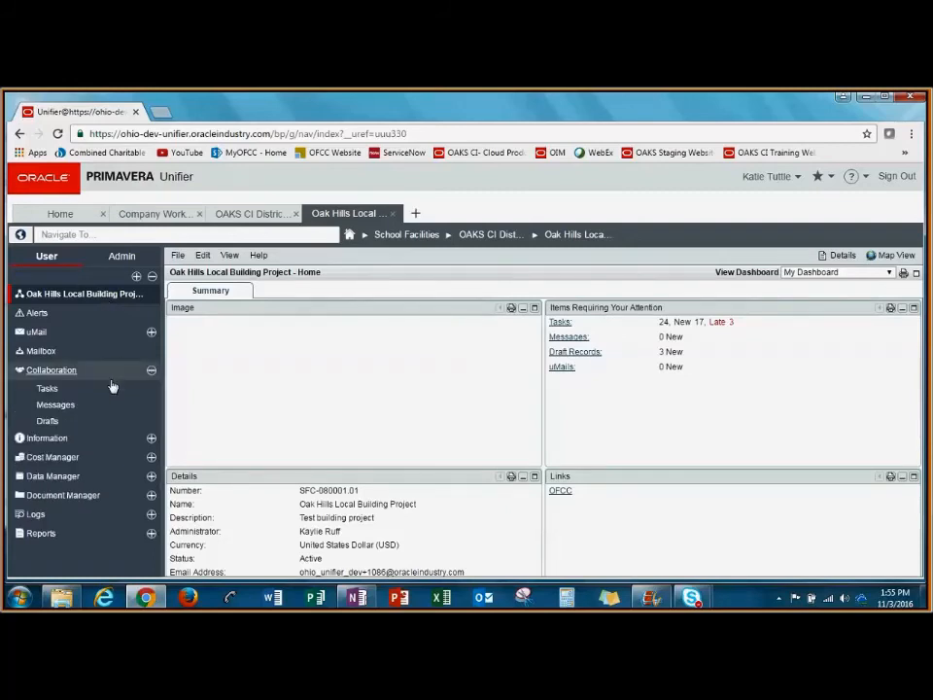
click(112, 388)
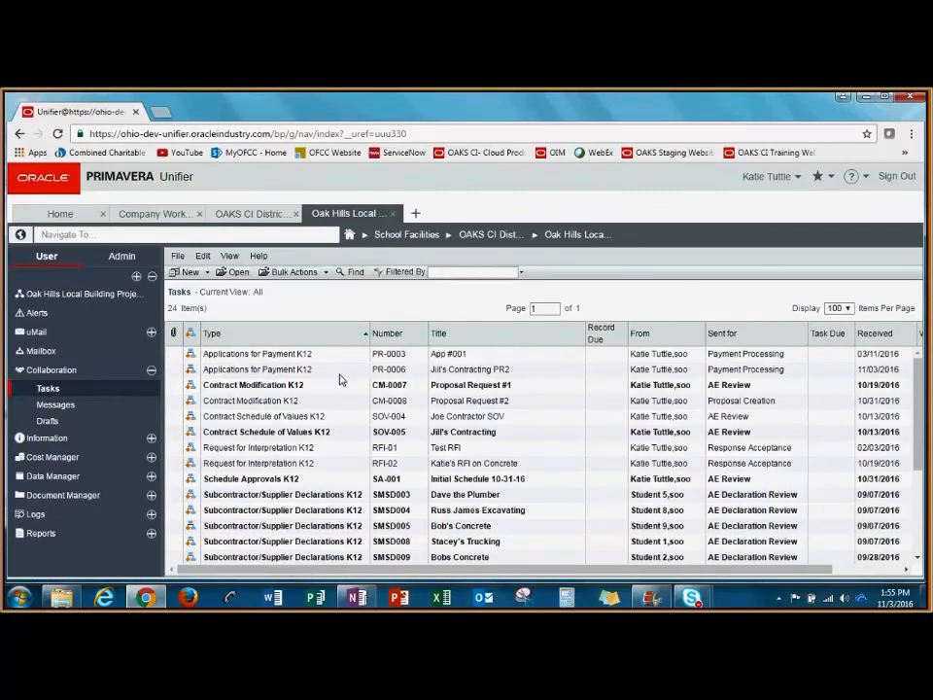
double_click(340, 374)
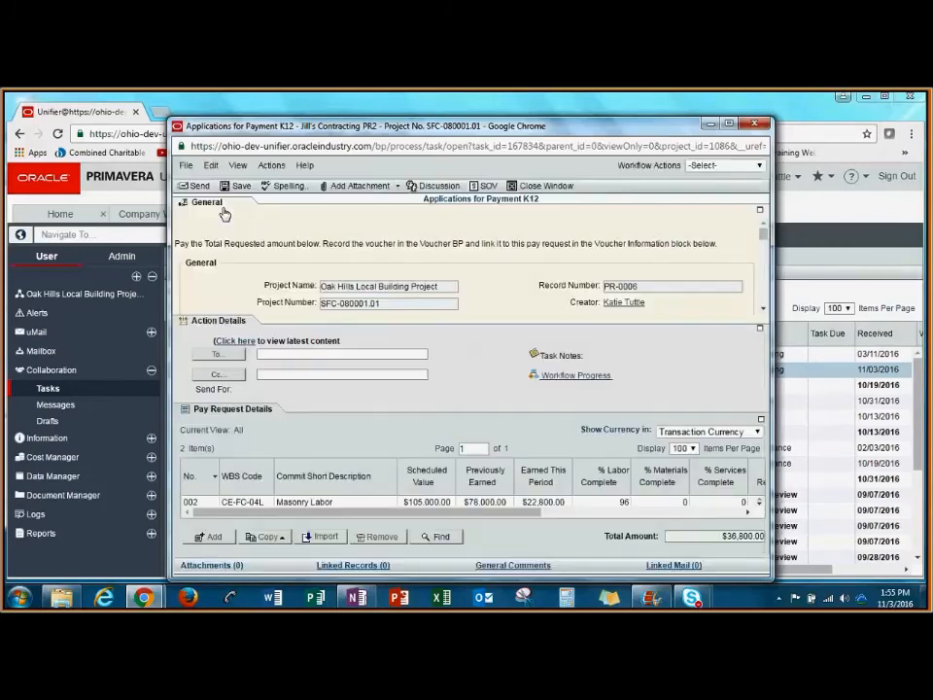
Step: Link the Voucher for Pay App #1 record as Voucher 1 in the pay application's voucher information
click(223, 211)
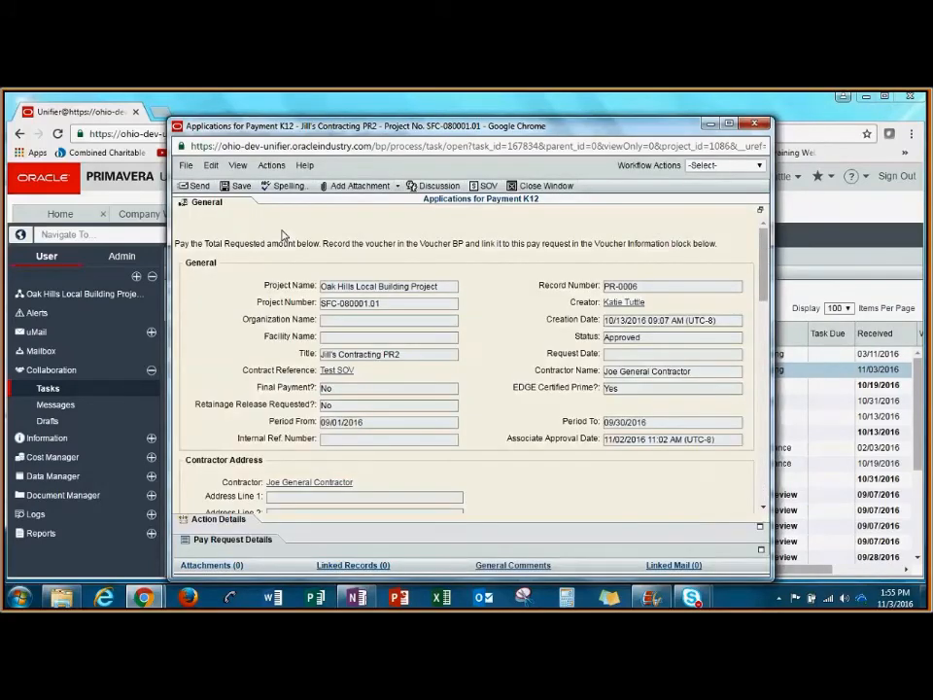
scroll(757, 380, down, 9)
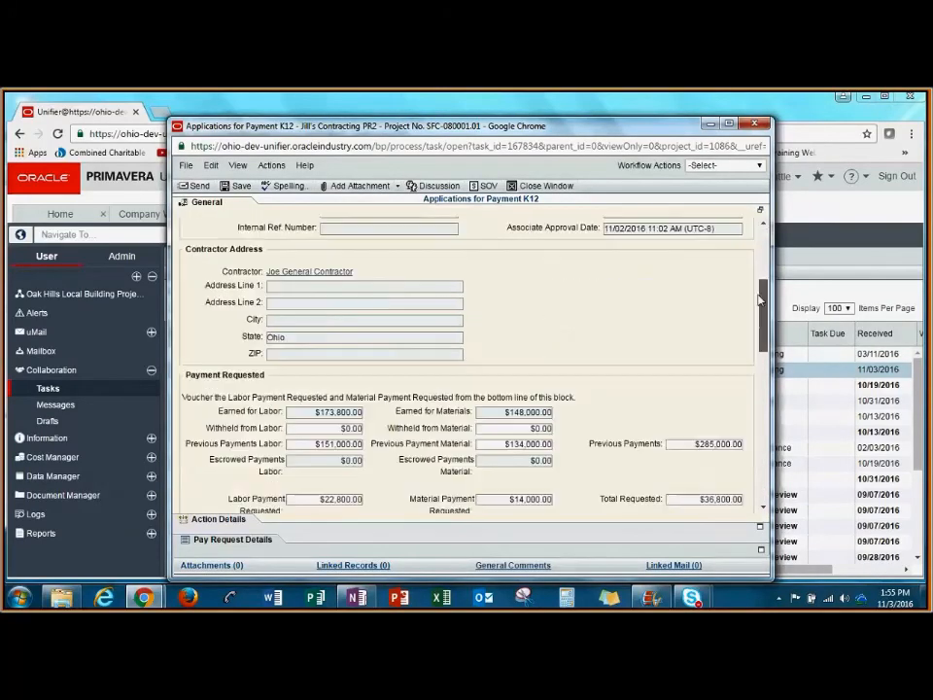
scroll(757, 380, down, 3)
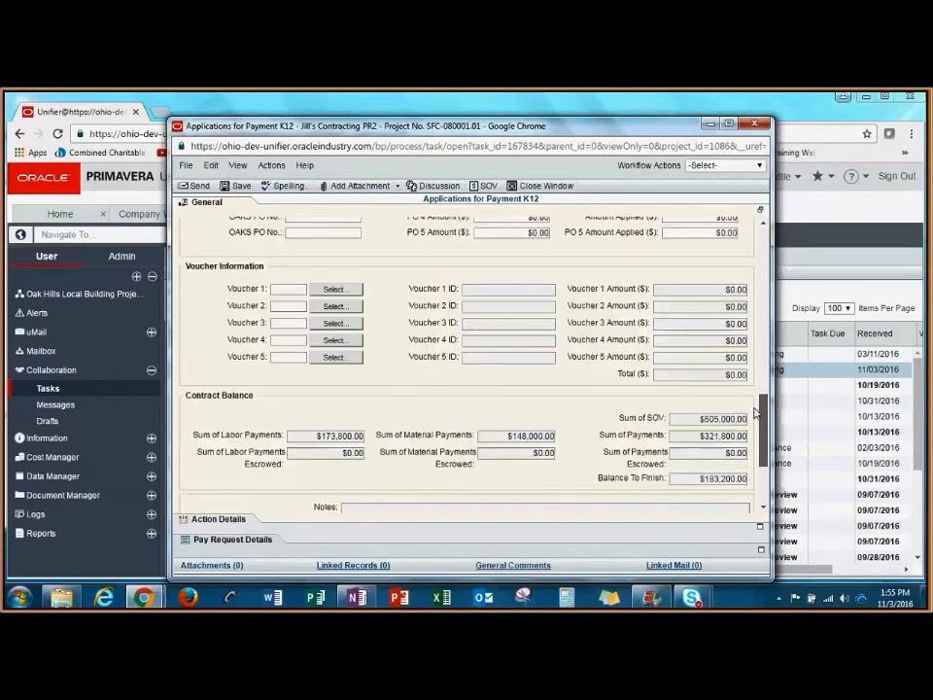
click(340, 290)
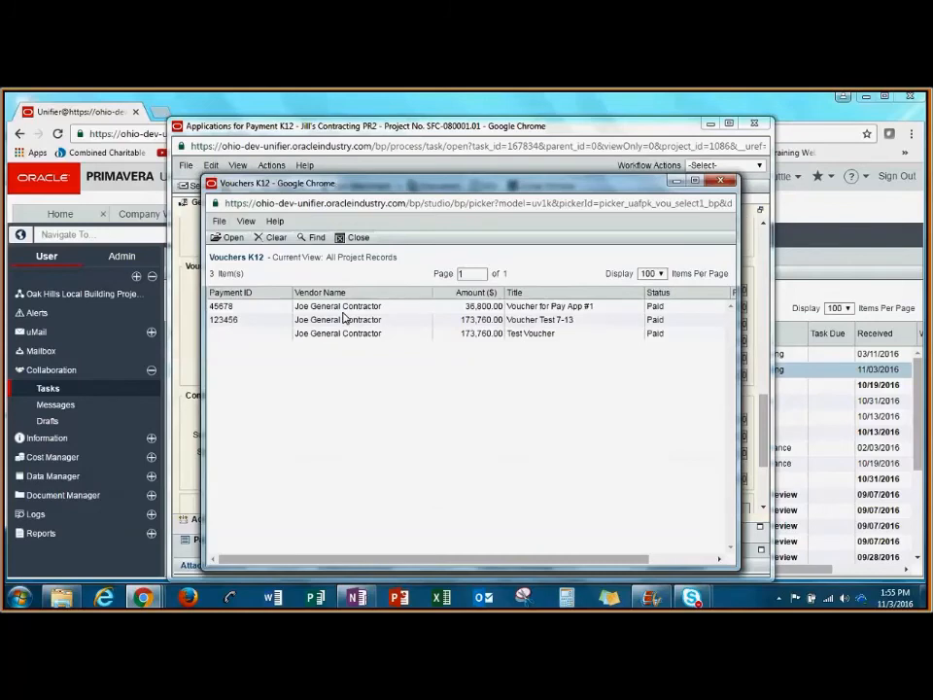
click(309, 305)
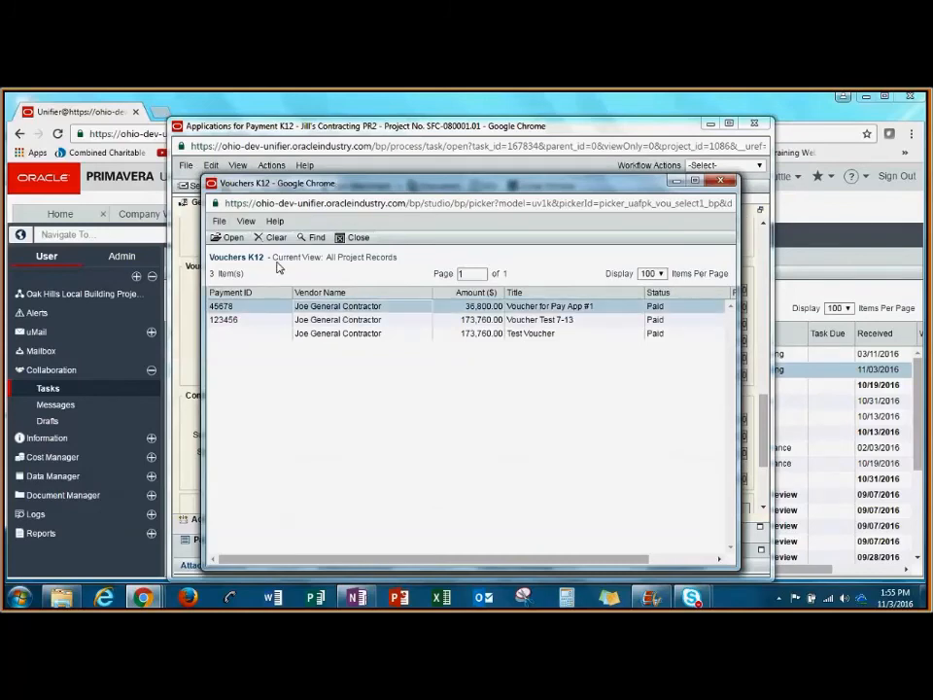
click(231, 238)
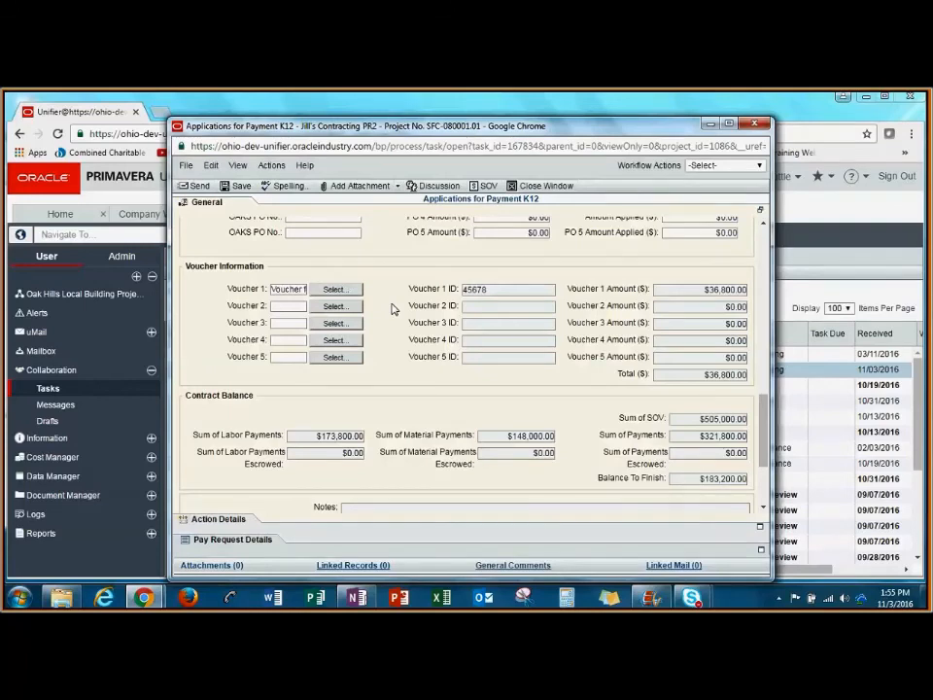
Step: Show the pay application's action details and set its workflow action to Vouchered
click(218, 519)
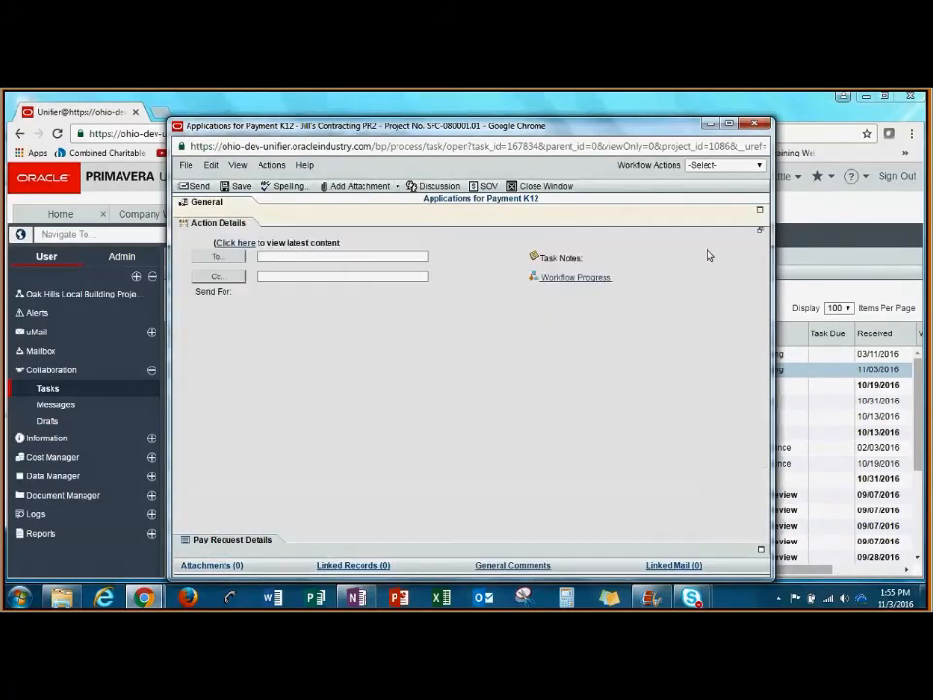
click(724, 165)
click(728, 191)
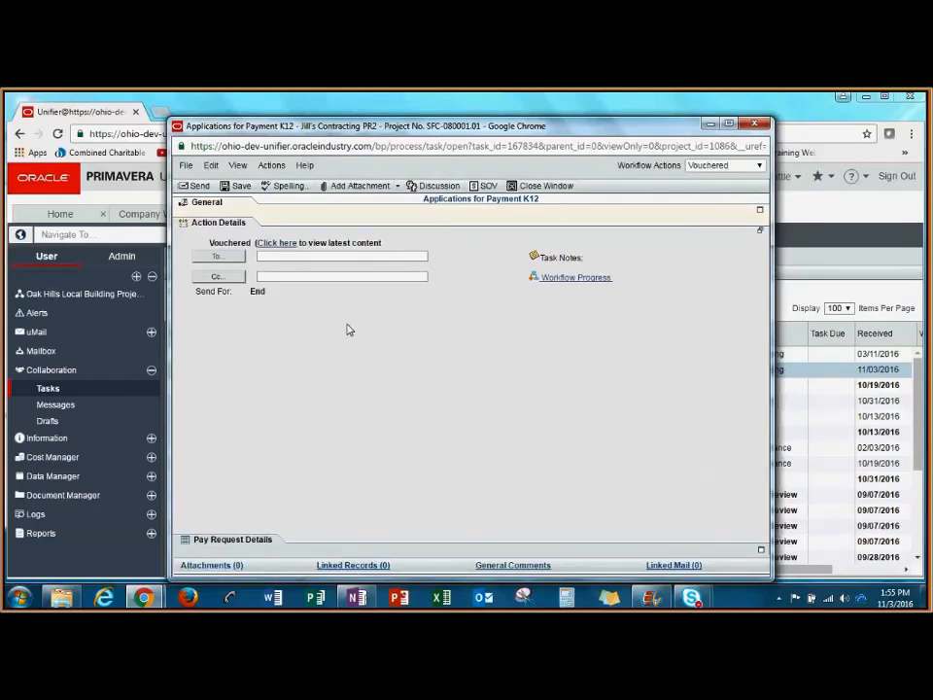